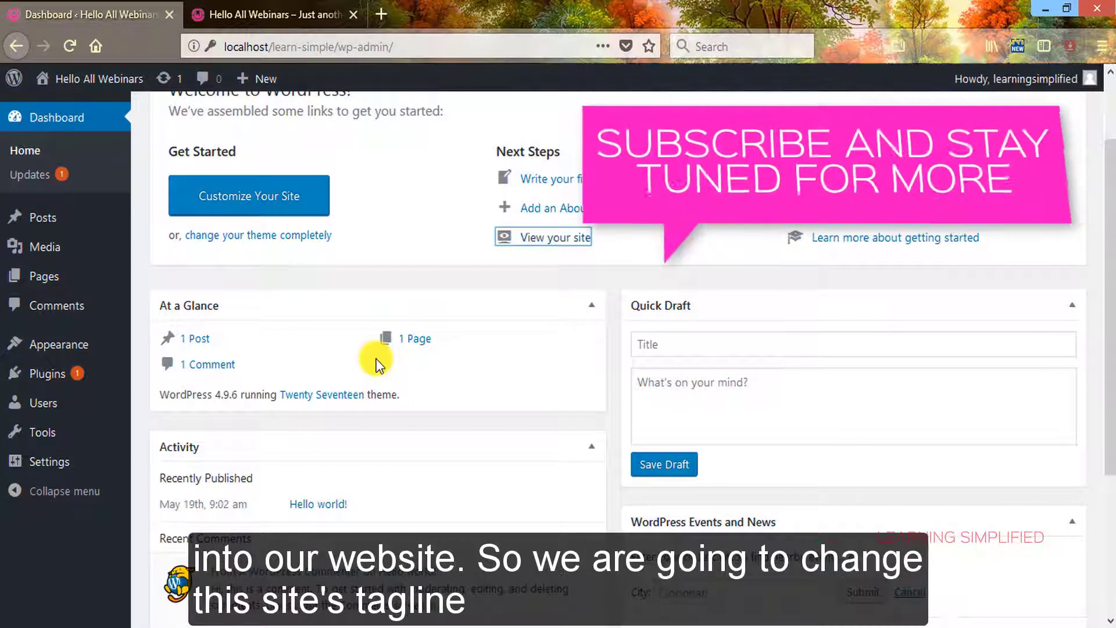
# Switch to the site tab and highlight its current tagline on the front page.
pyautogui.hotkey('ctrl', 'Tab')
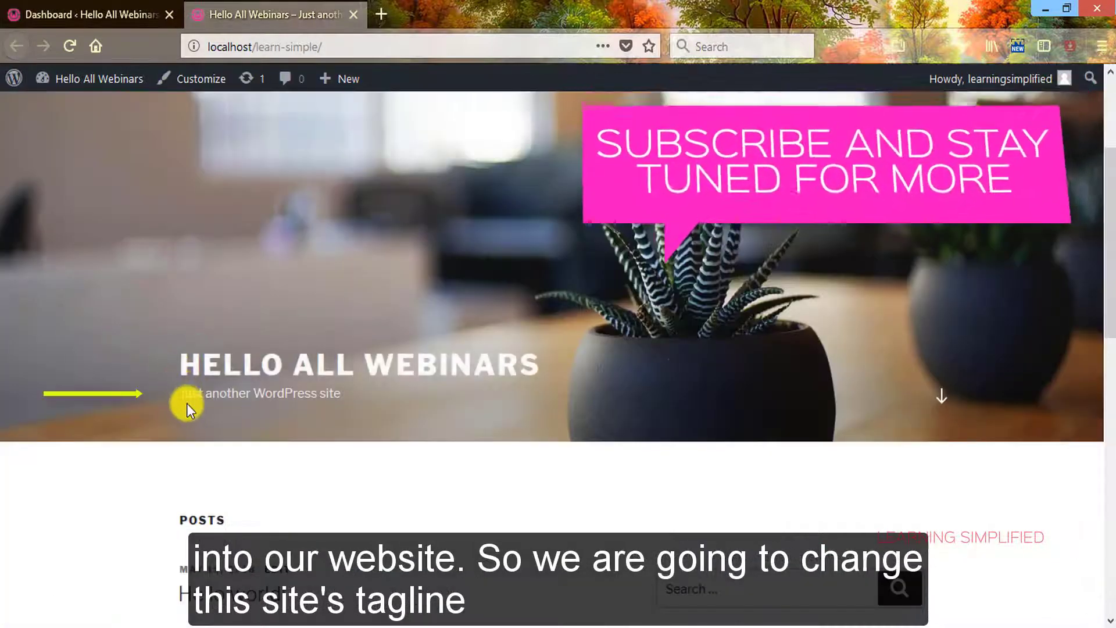
pyautogui.moveTo(182, 397); pyautogui.dragTo(246, 396)
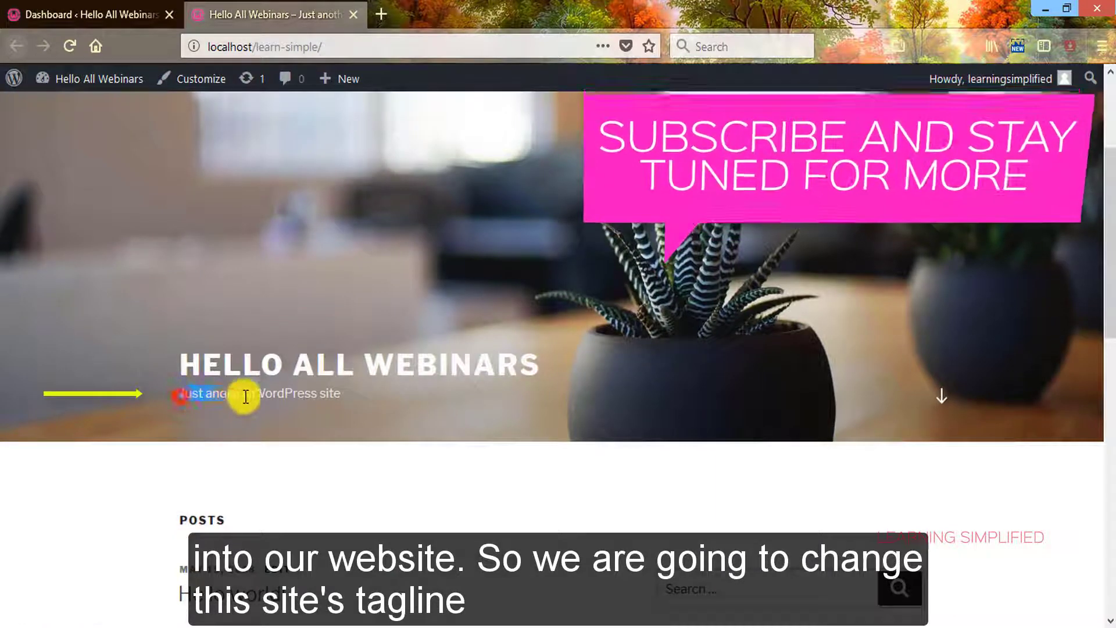
pyautogui.click(387, 396)
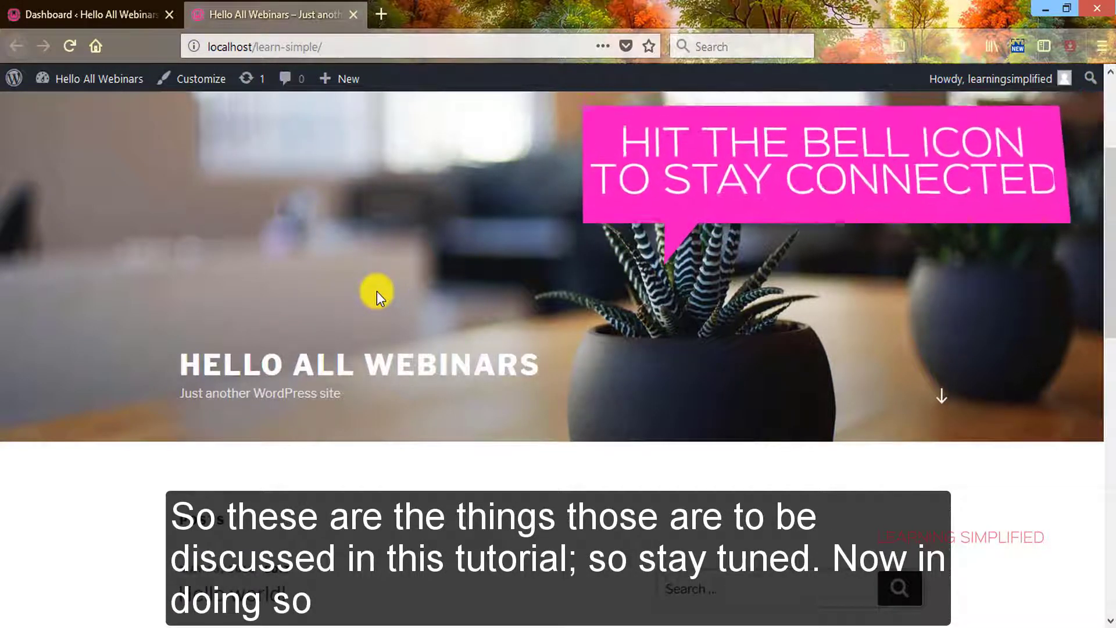
# Return to the admin Dashboard and open the Customizer via Appearance > Customize.
pyautogui.click(99, 13)
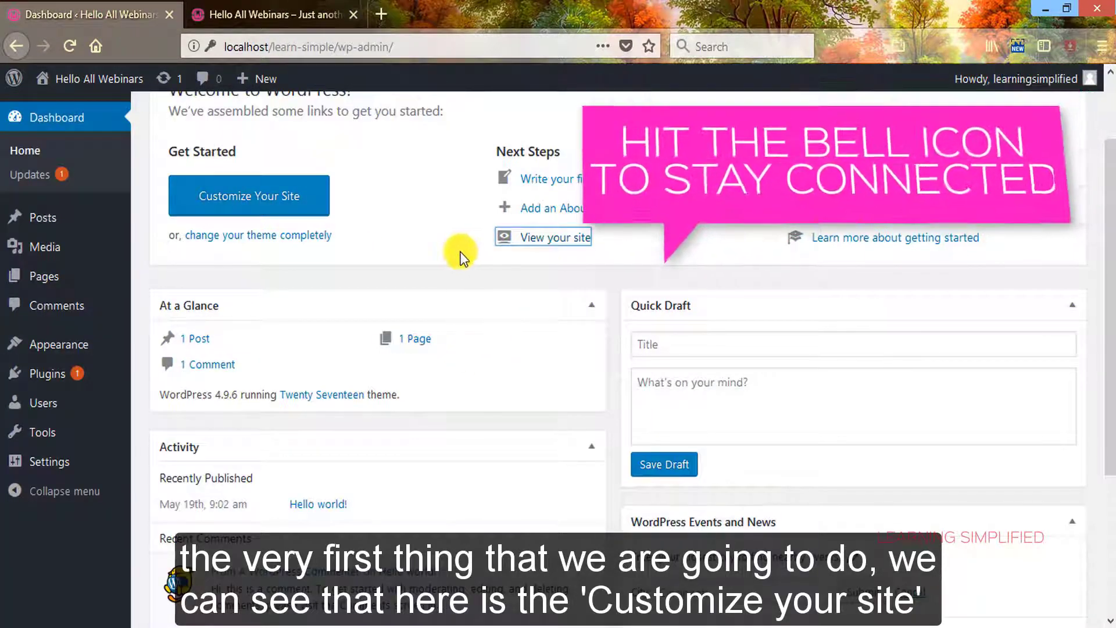
pyautogui.scroll(2, 459, 252)
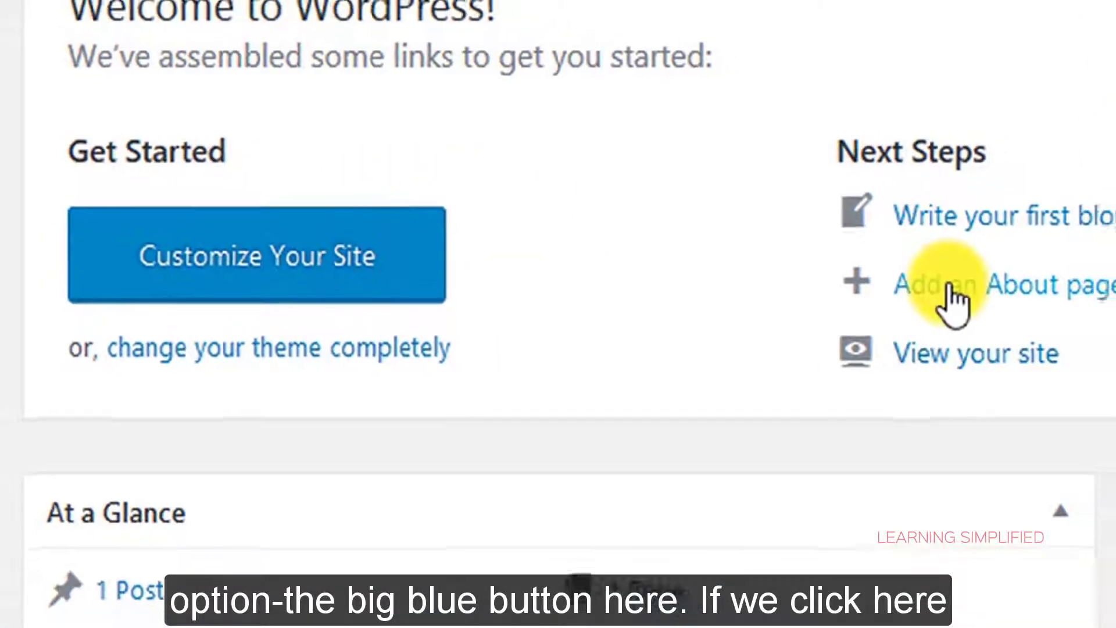
pyautogui.click(335, 252)
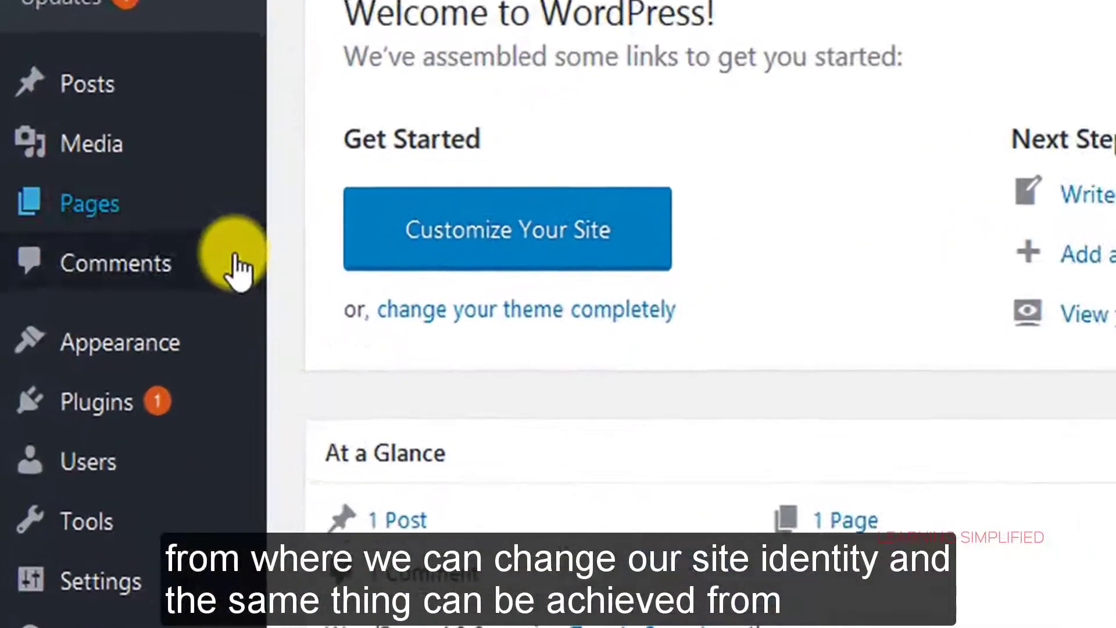
pyautogui.moveTo(165, 354)
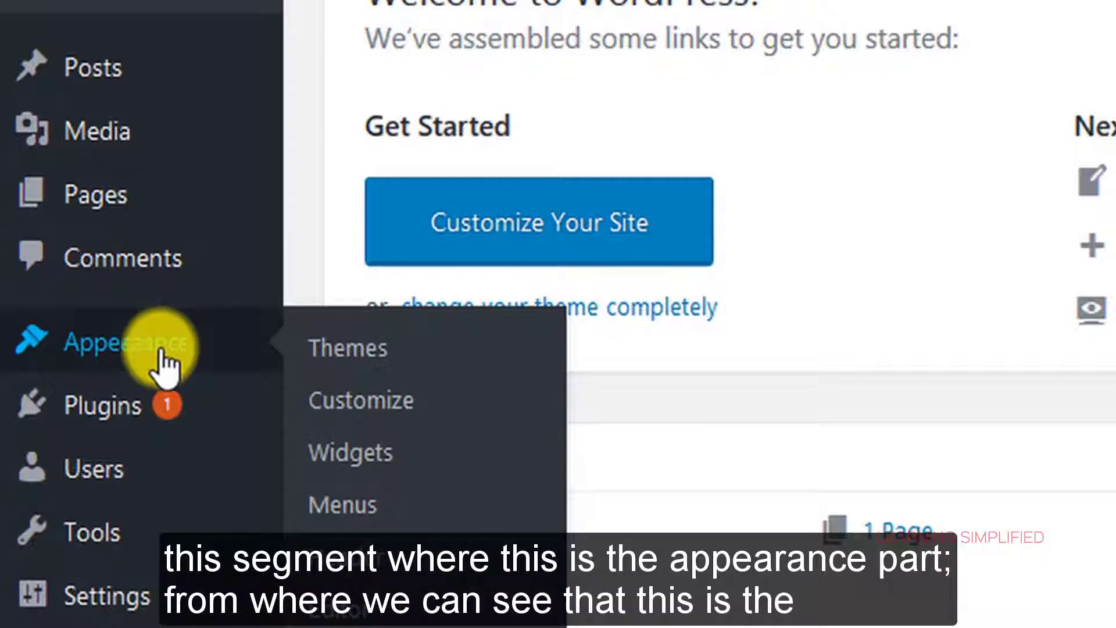
pyautogui.click(389, 406)
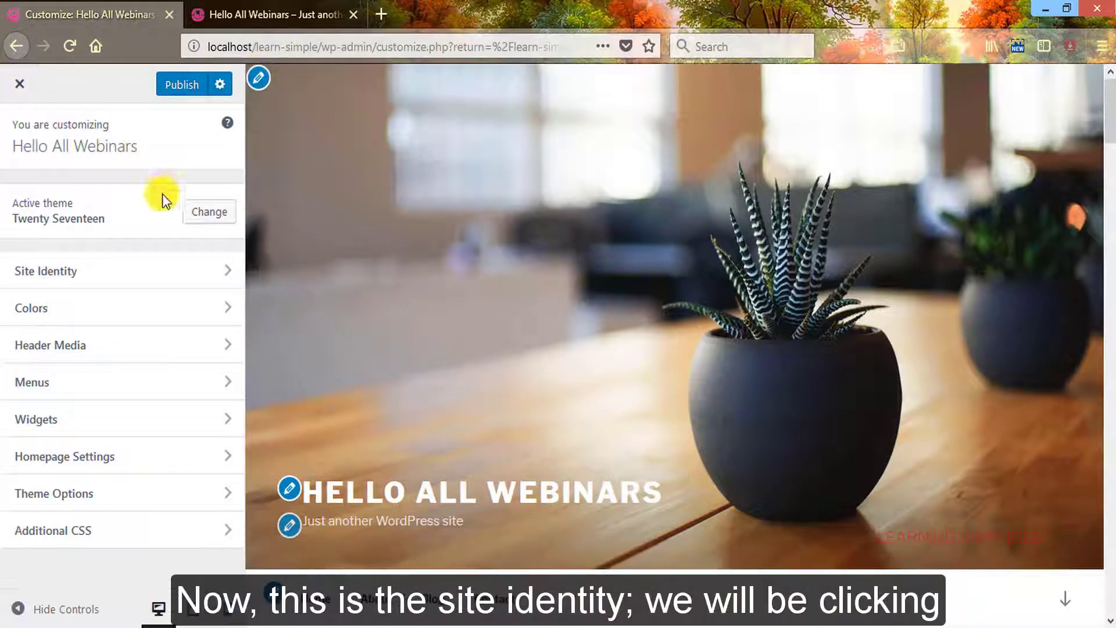
# Open Site Identity in the Customizer to see the logo, title and tagline.
pyautogui.click(179, 281)
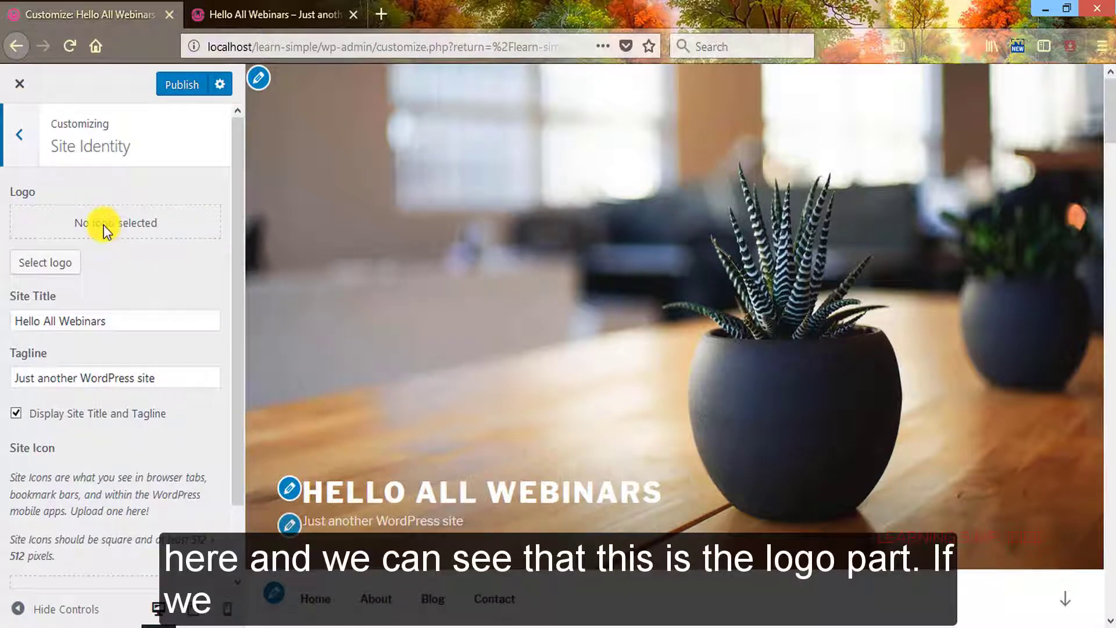
# Under Select logo, upload brand-icon.jpg from Desktop\images into the media library.
pyautogui.click(46, 263)
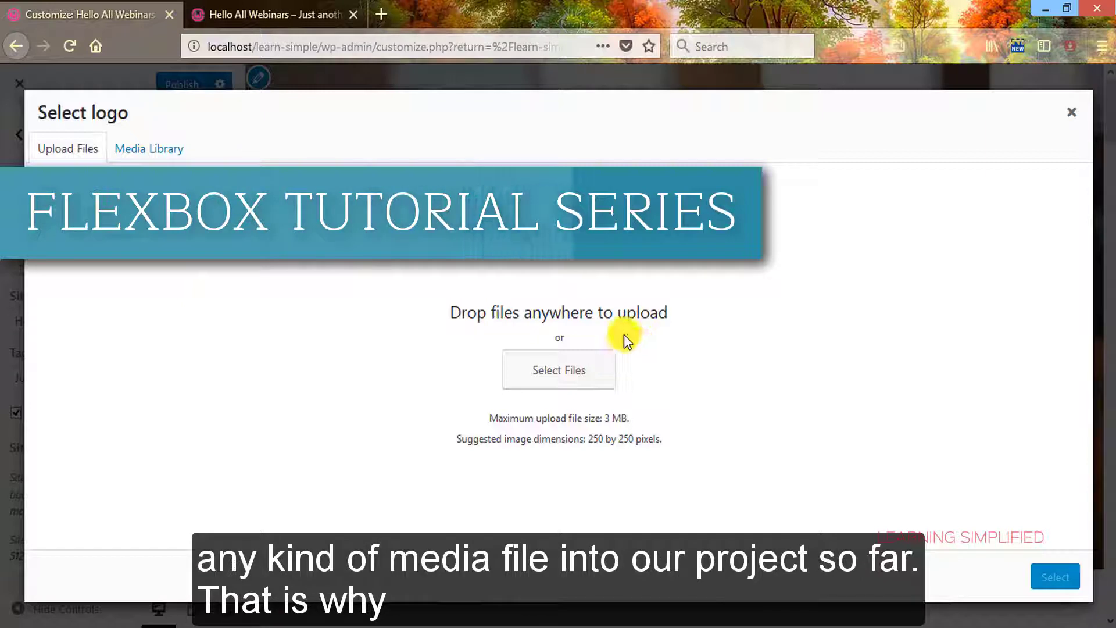
pyautogui.click(175, 149)
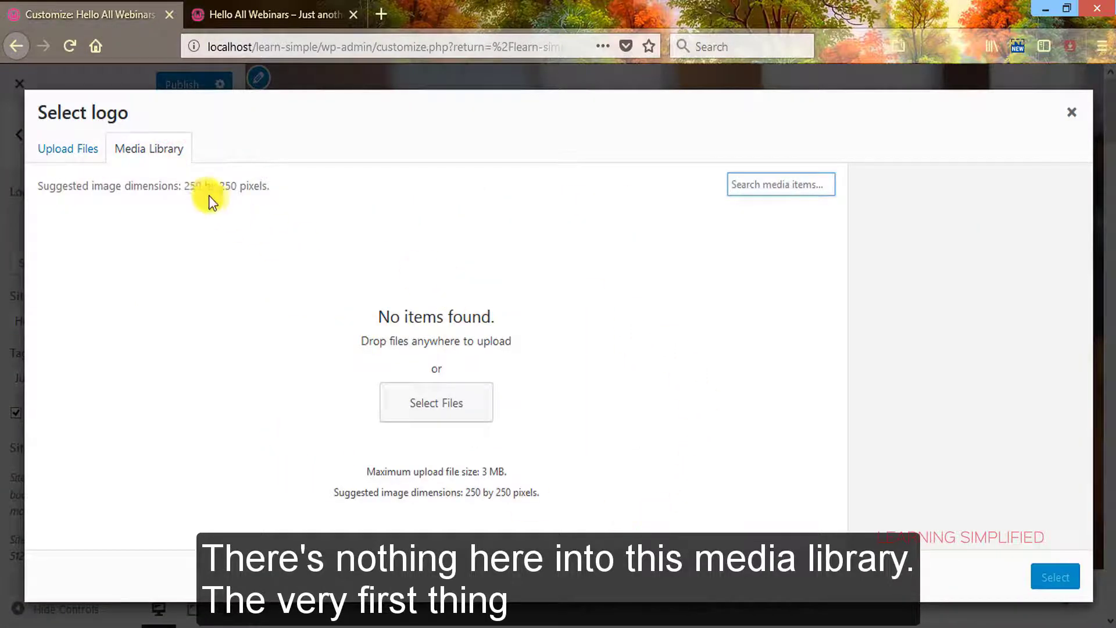
pyautogui.click(68, 149)
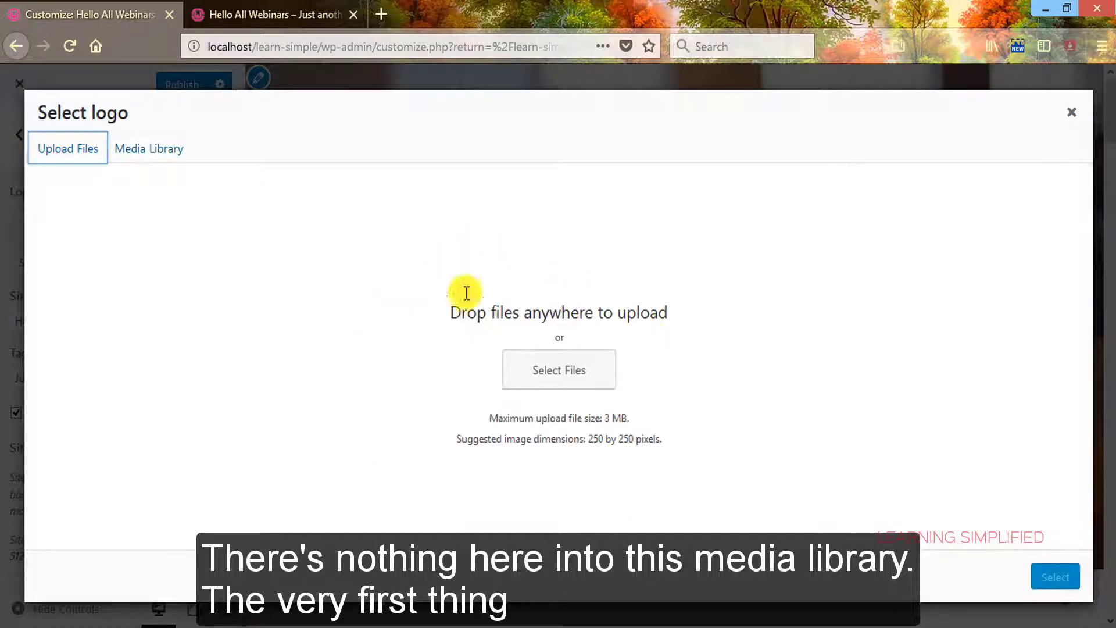
pyautogui.click(573, 378)
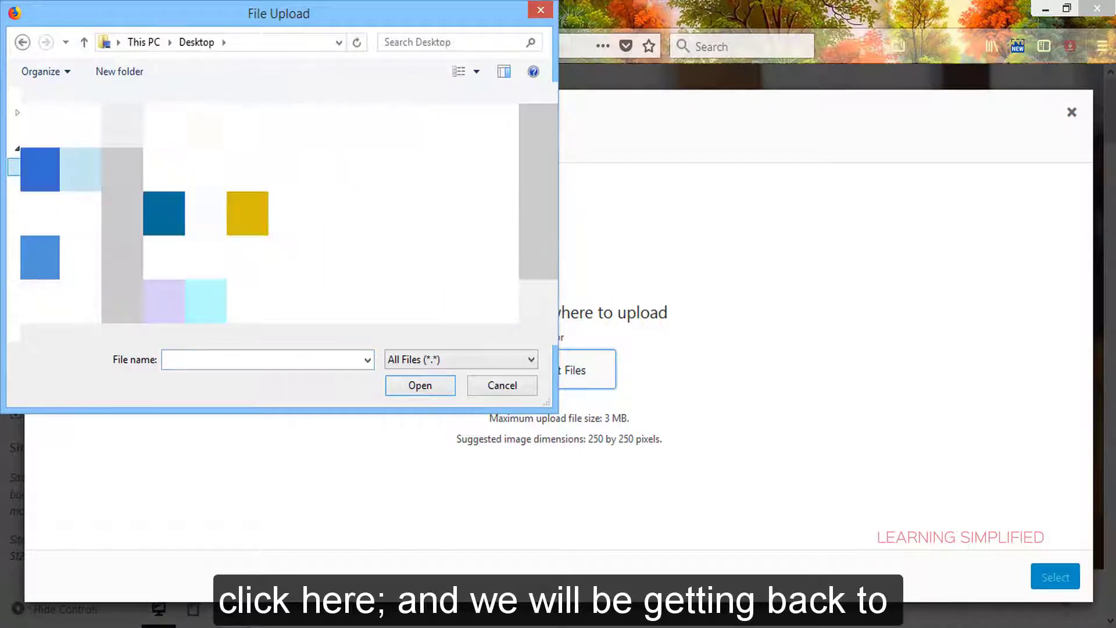
pyautogui.click(232, 214)
pyautogui.doubleClick(183, 160)
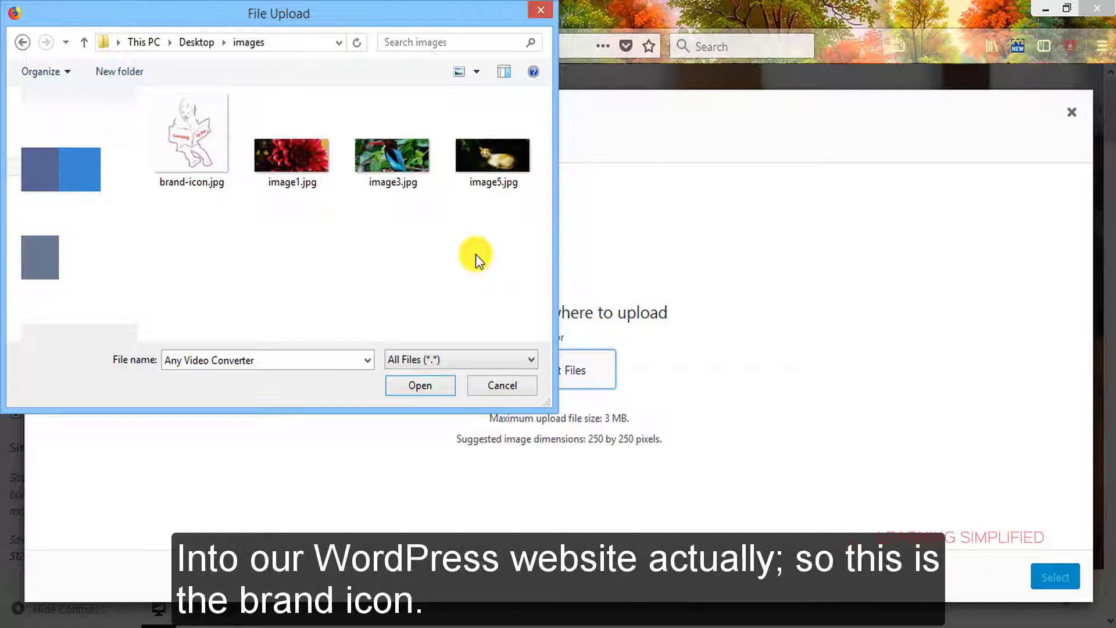
pyautogui.click(193, 149)
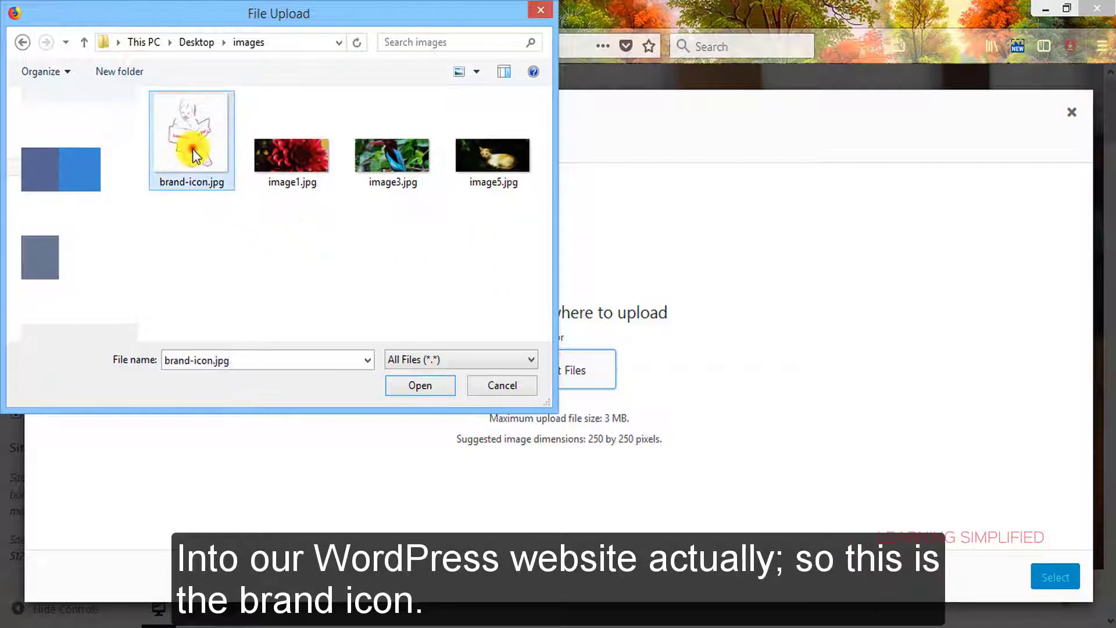
pyautogui.click(410, 387)
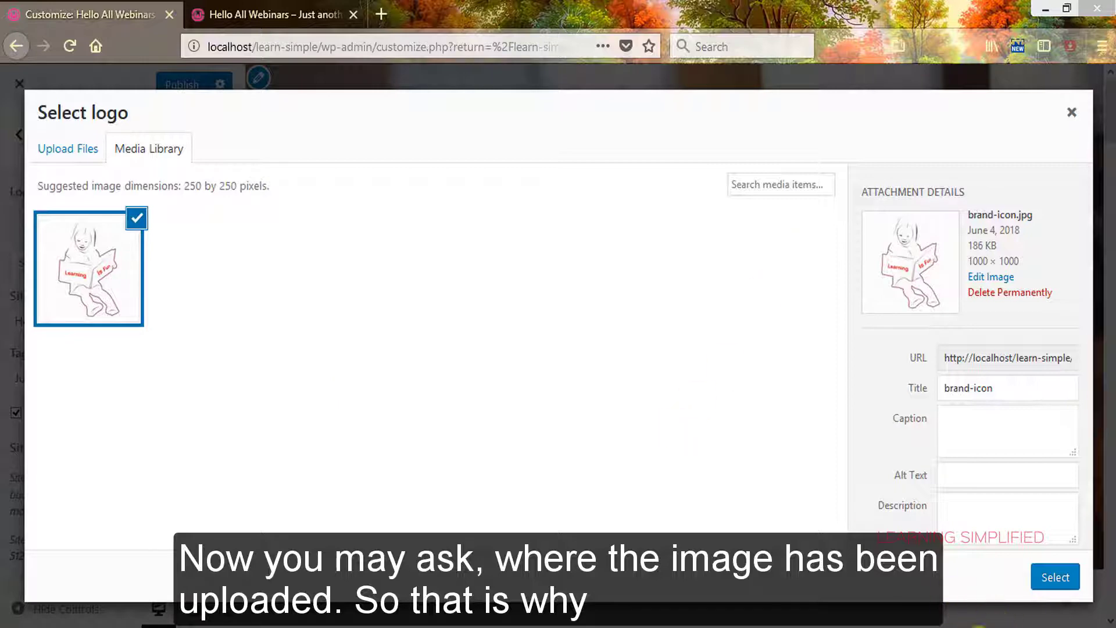
# Open the WampServer menu from the hidden system tray icons.
pyautogui.click(988, 626)
pyautogui.click(978, 537)
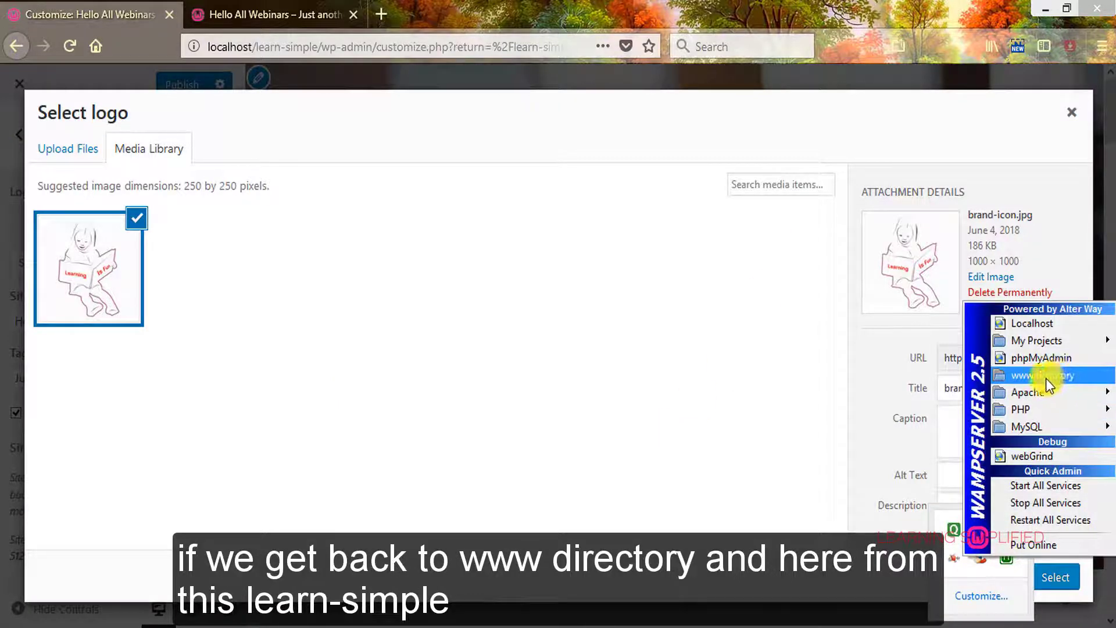
# Open the www directory and browse to learn-simple\wp-content\uploads\2018\05.
pyautogui.click(1045, 377)
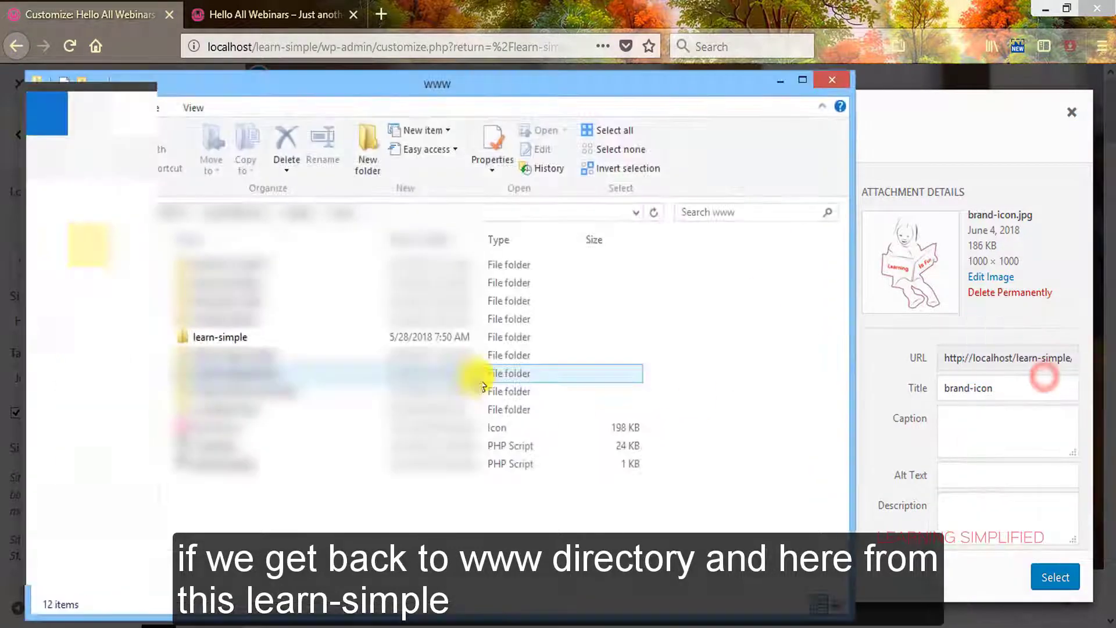
pyautogui.doubleClick(228, 337)
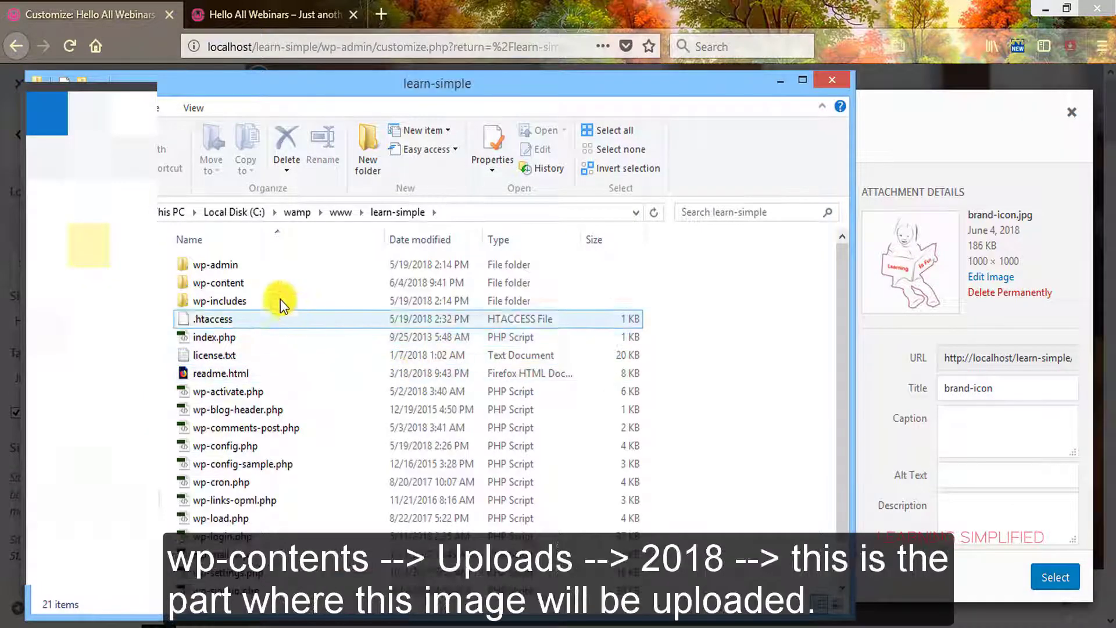
pyautogui.doubleClick(237, 284)
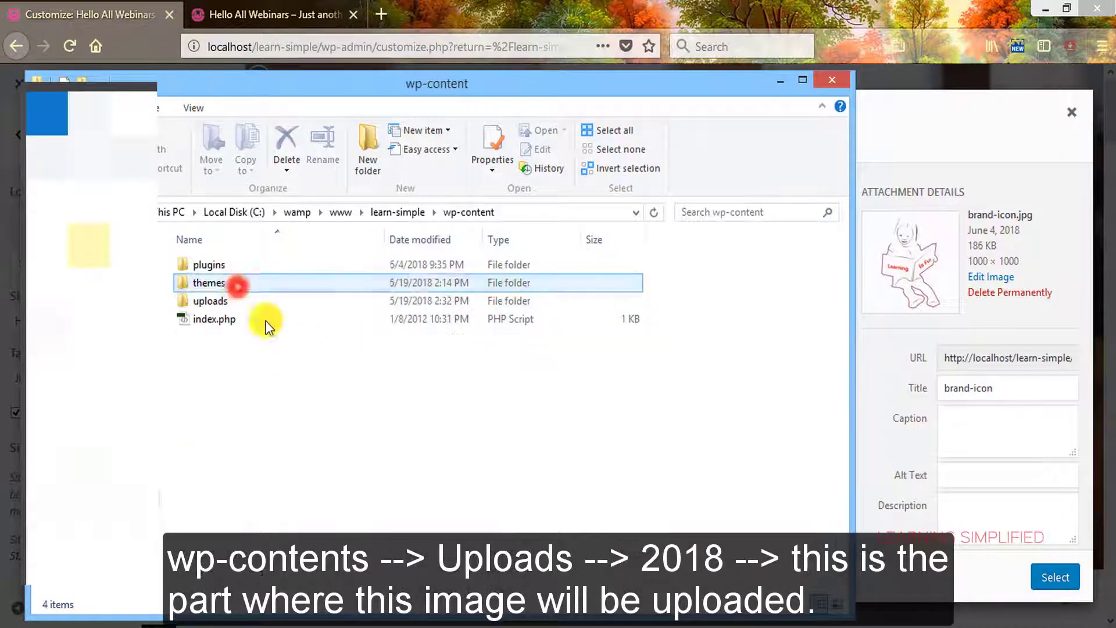
pyautogui.doubleClick(229, 300)
pyautogui.doubleClick(208, 265)
pyautogui.doubleClick(204, 265)
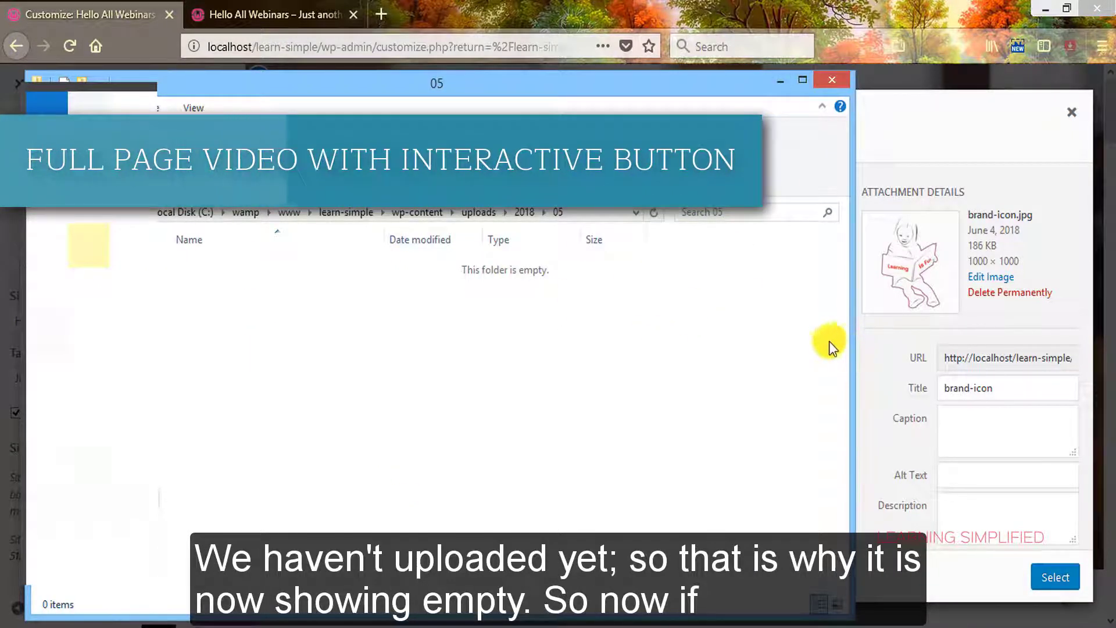
pyautogui.click(781, 81)
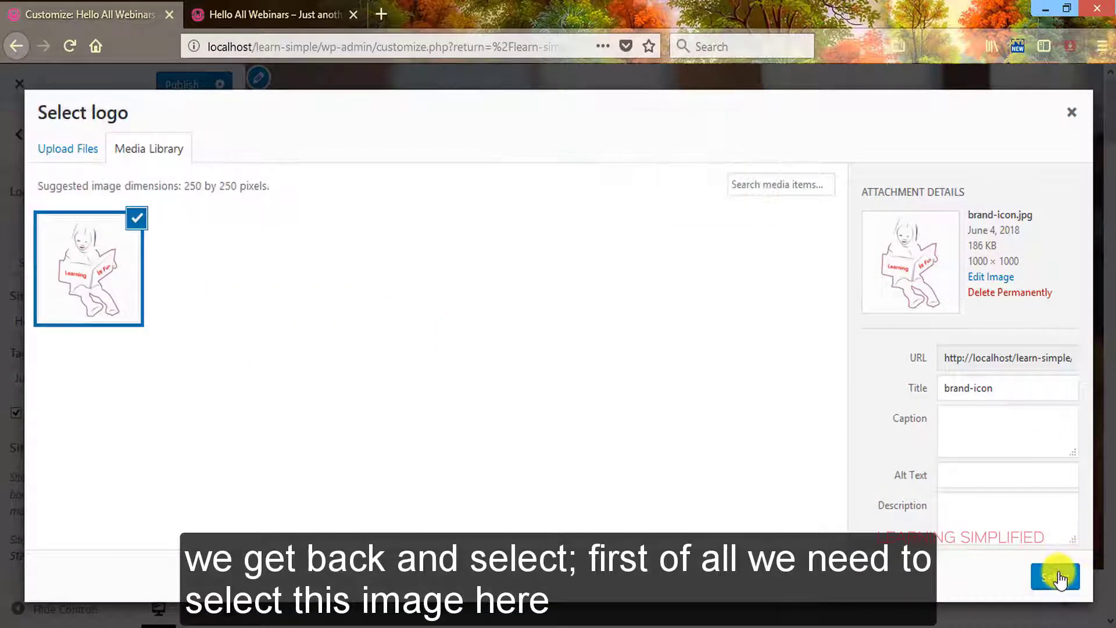
pyautogui.click(104, 304)
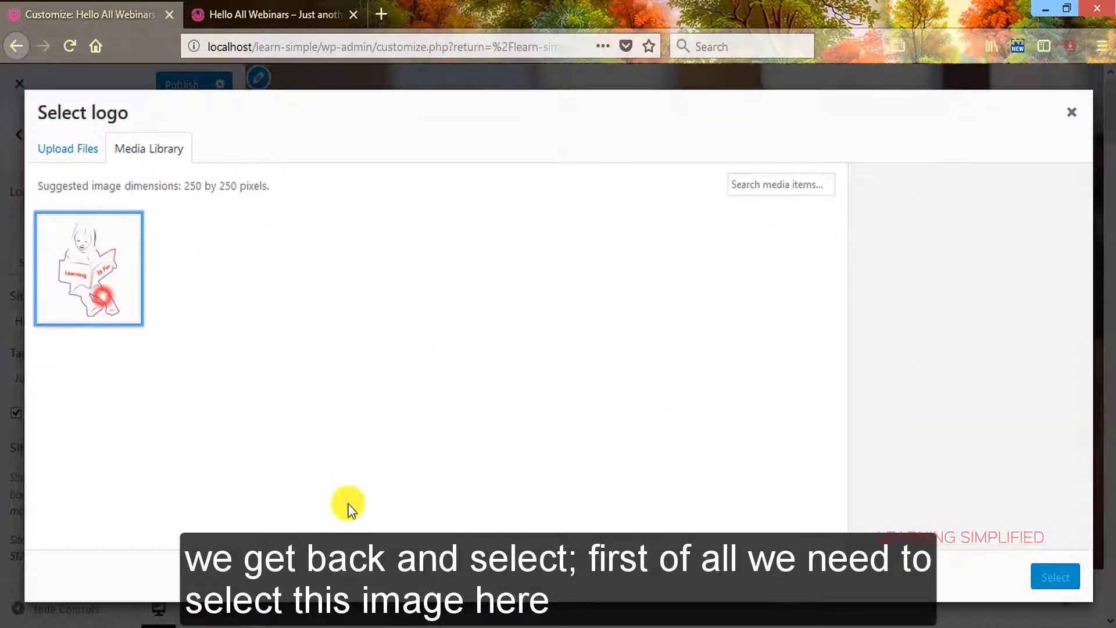
pyautogui.click(100, 290)
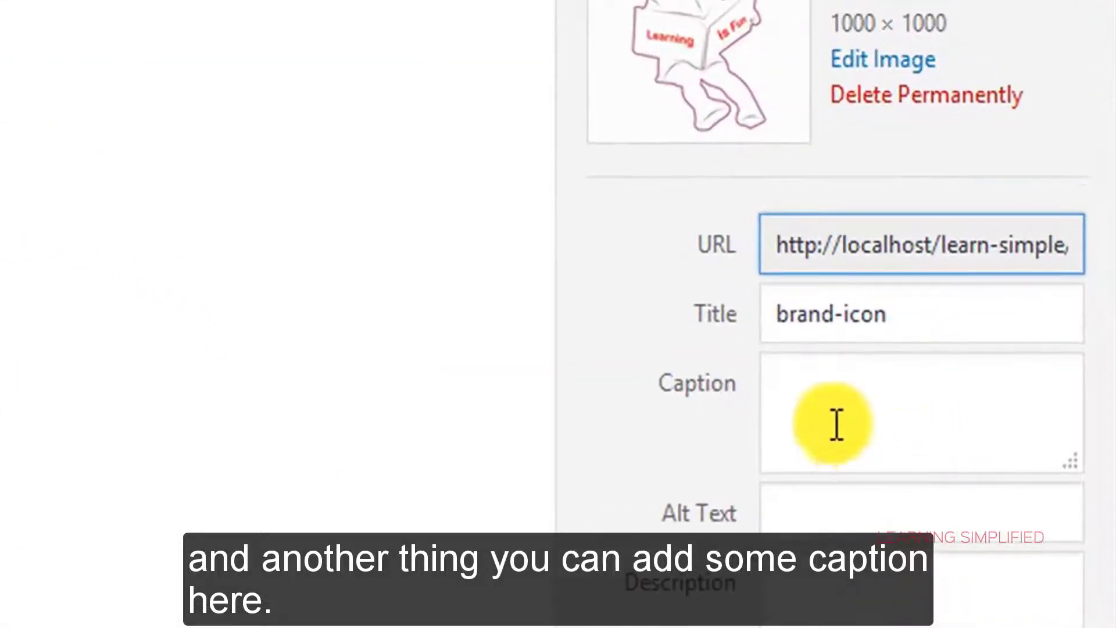
pyautogui.click(813, 400)
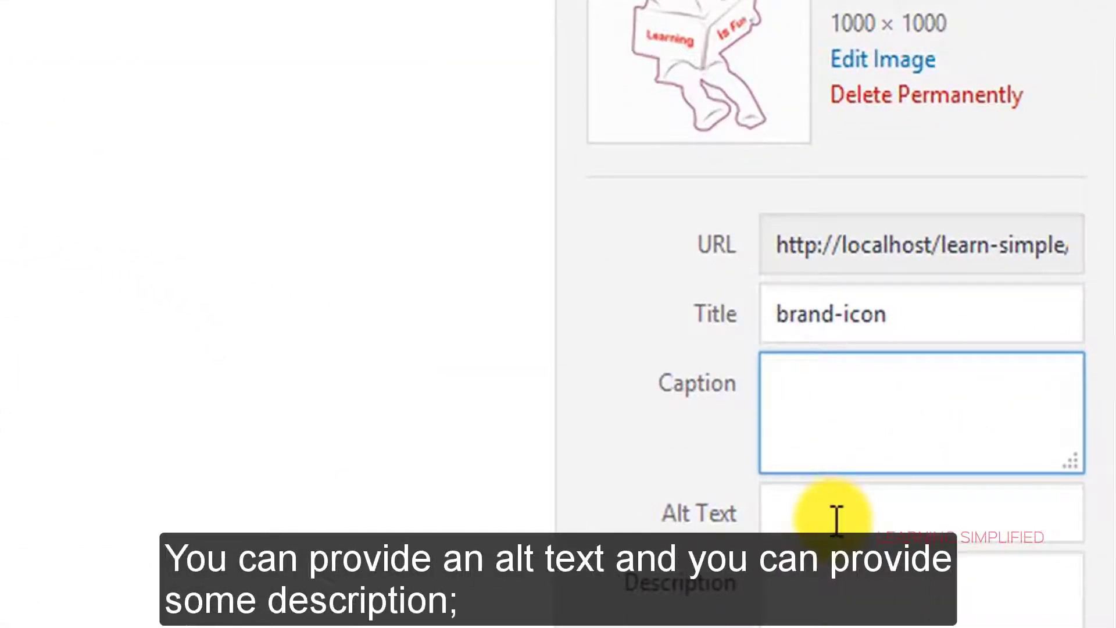
pyautogui.click(833, 515)
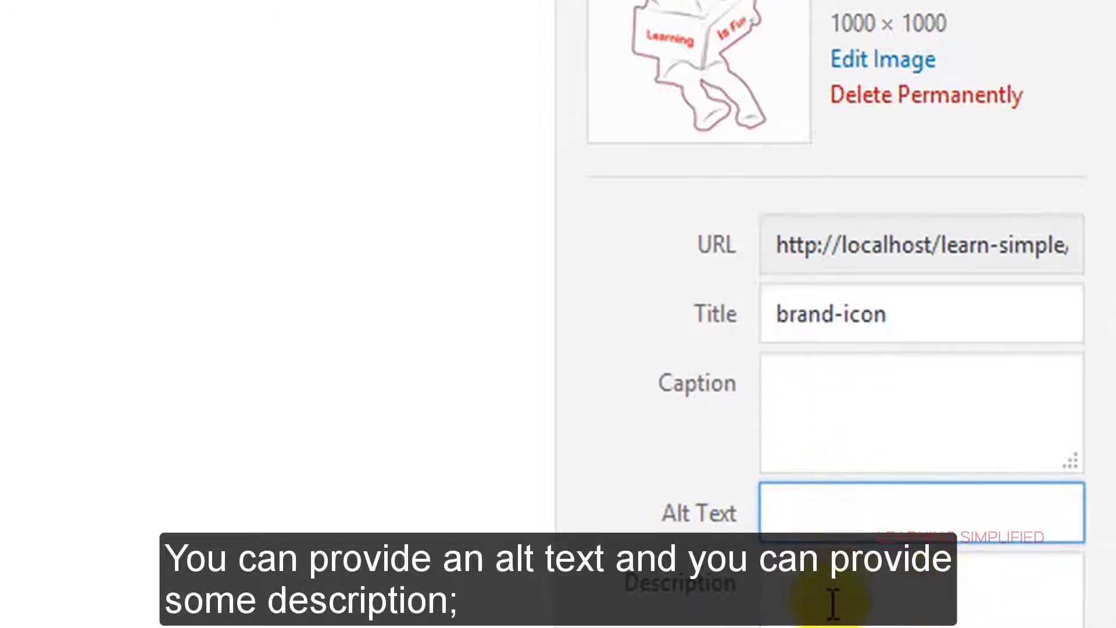
pyautogui.click(829, 598)
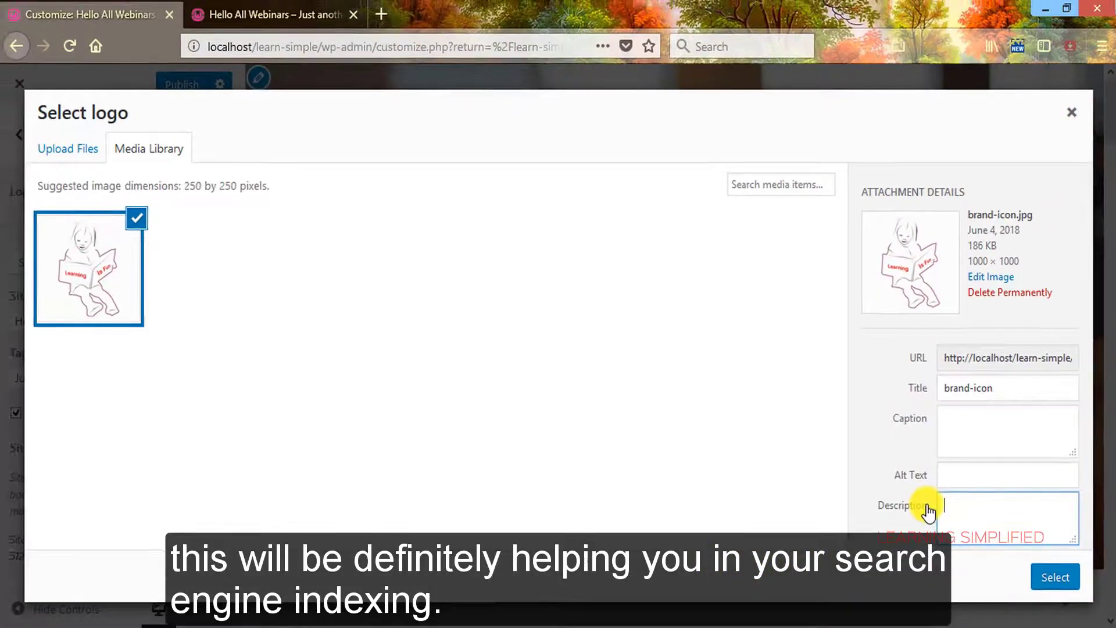
# Select and crop brand-icon as the logo, then reload the live front page to compare.
pyautogui.click(1048, 578)
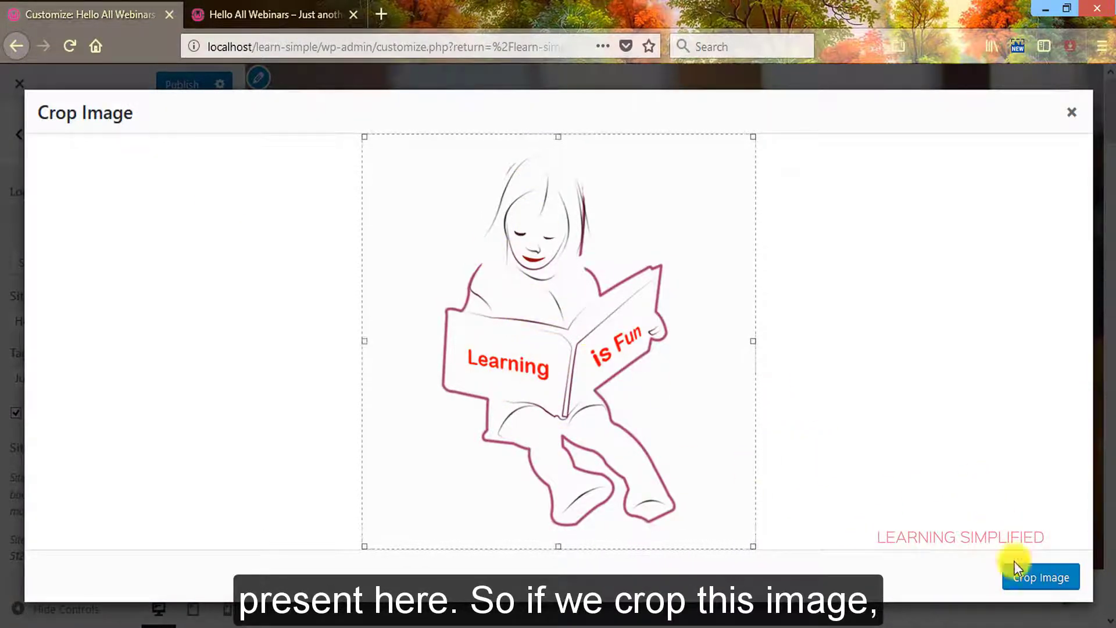
pyautogui.click(1051, 579)
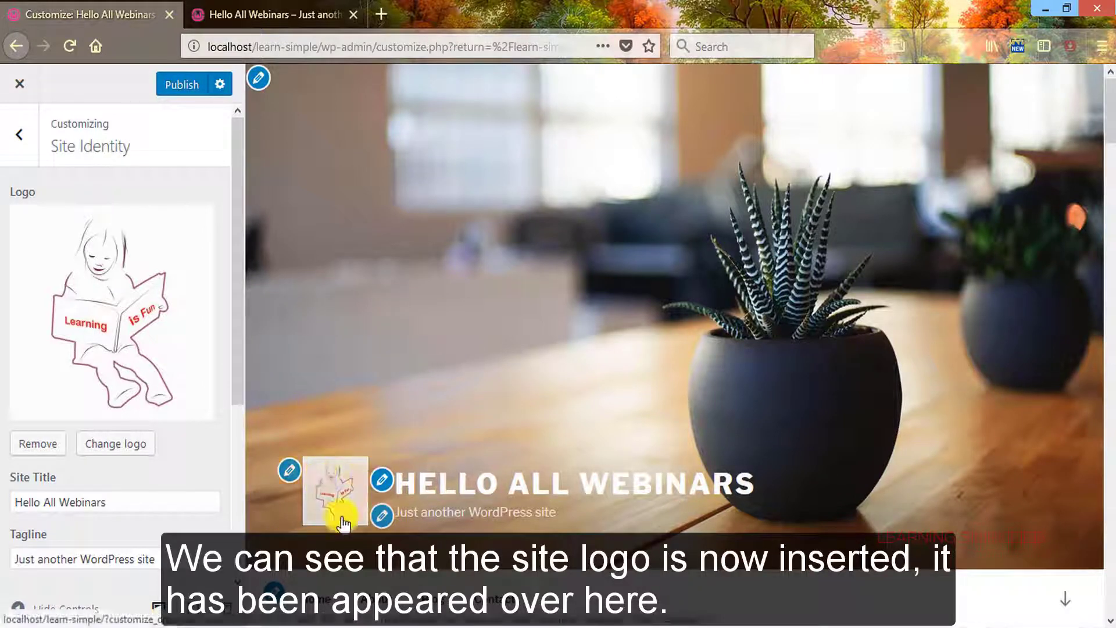
pyautogui.click(248, 13)
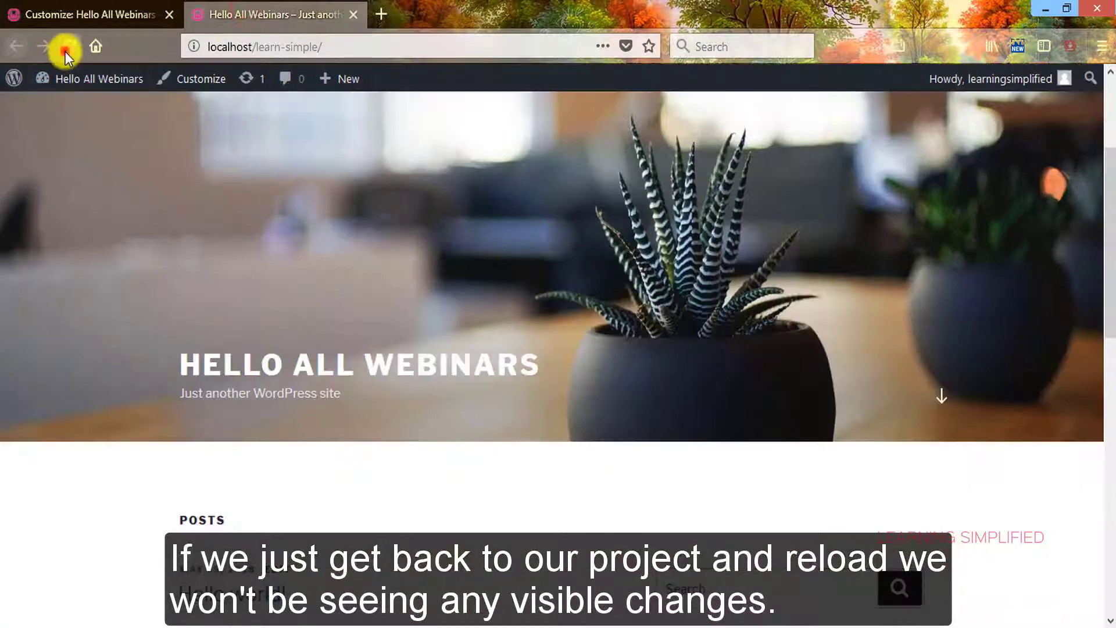
pyautogui.click(66, 51)
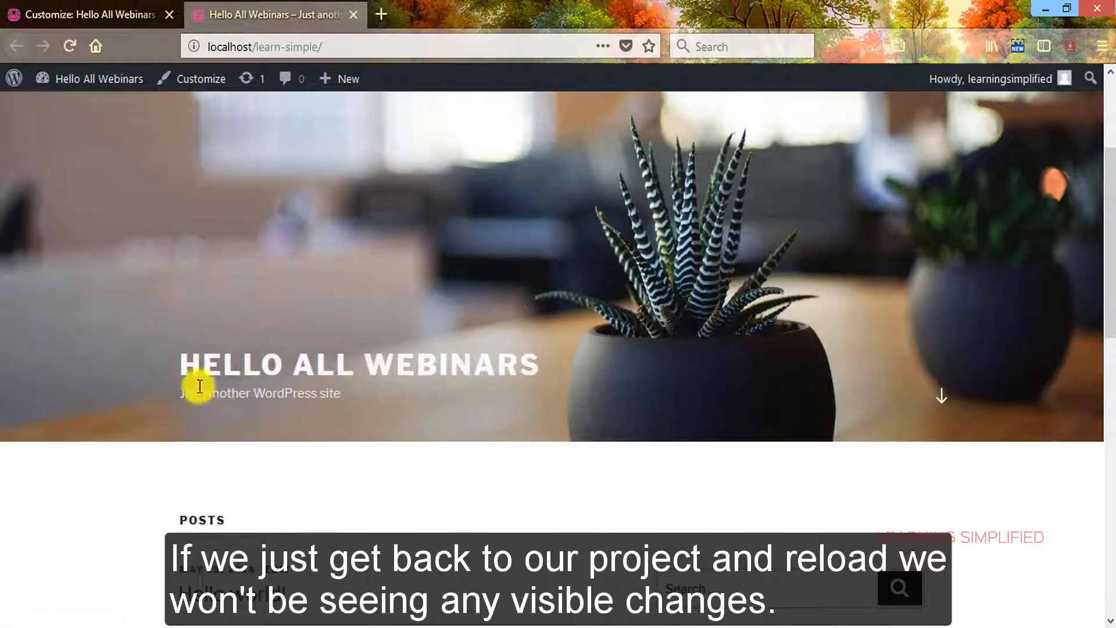
pyautogui.click(78, 15)
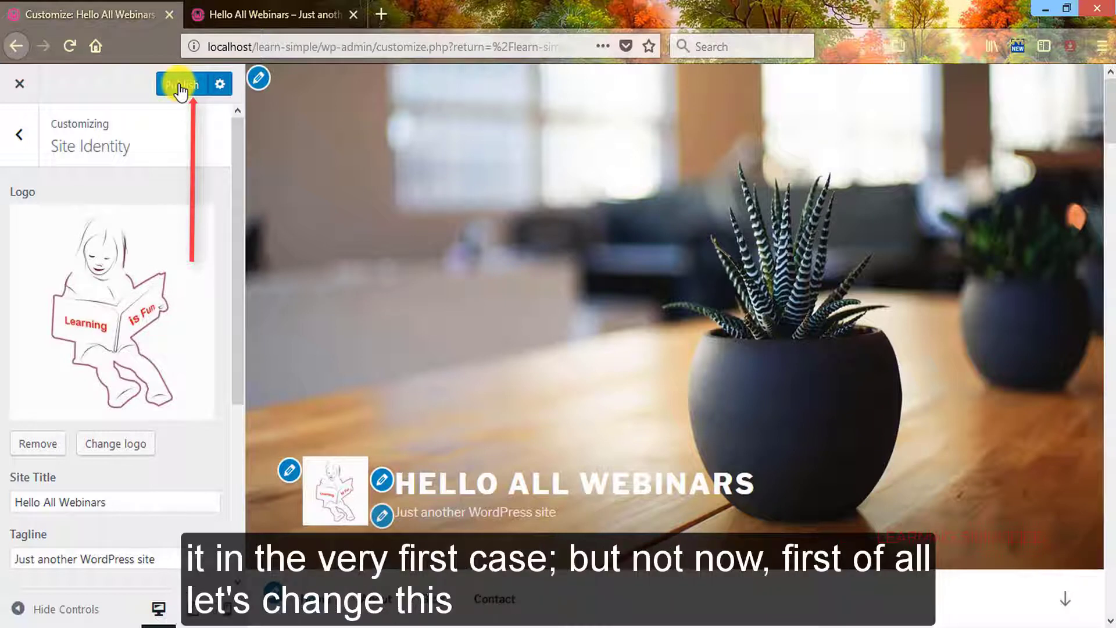
# Replace the tagline text with 'Let's learn WordPress' using the autocomplete suggestion.
pyautogui.scroll(-5, 149, 281)
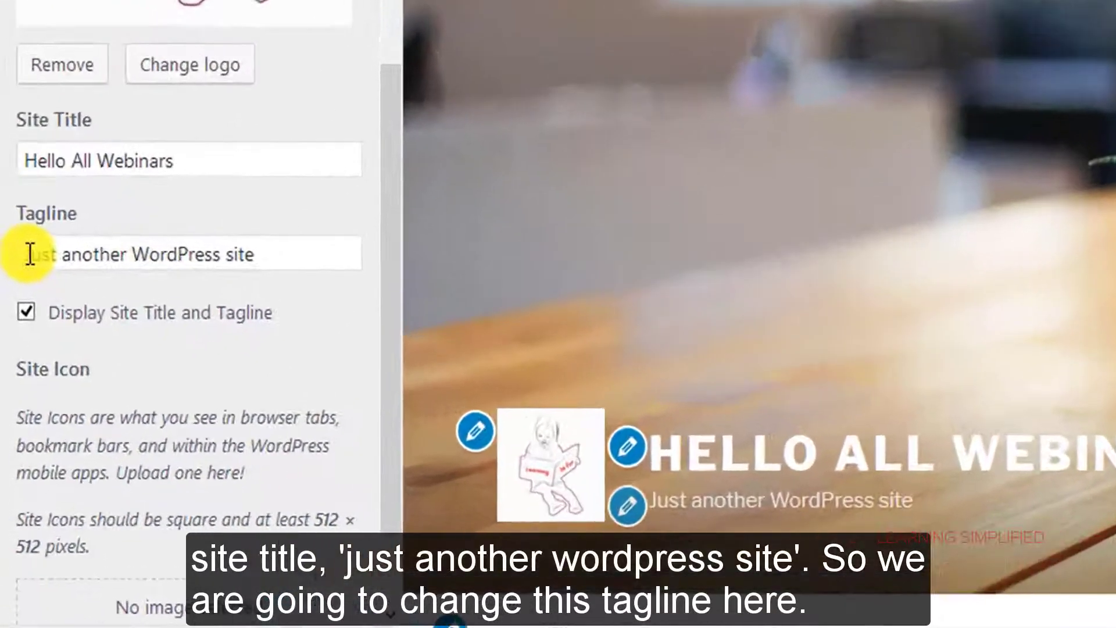
pyautogui.click(16, 361)
pyautogui.moveTo(30, 235); pyautogui.dragTo(281, 245)
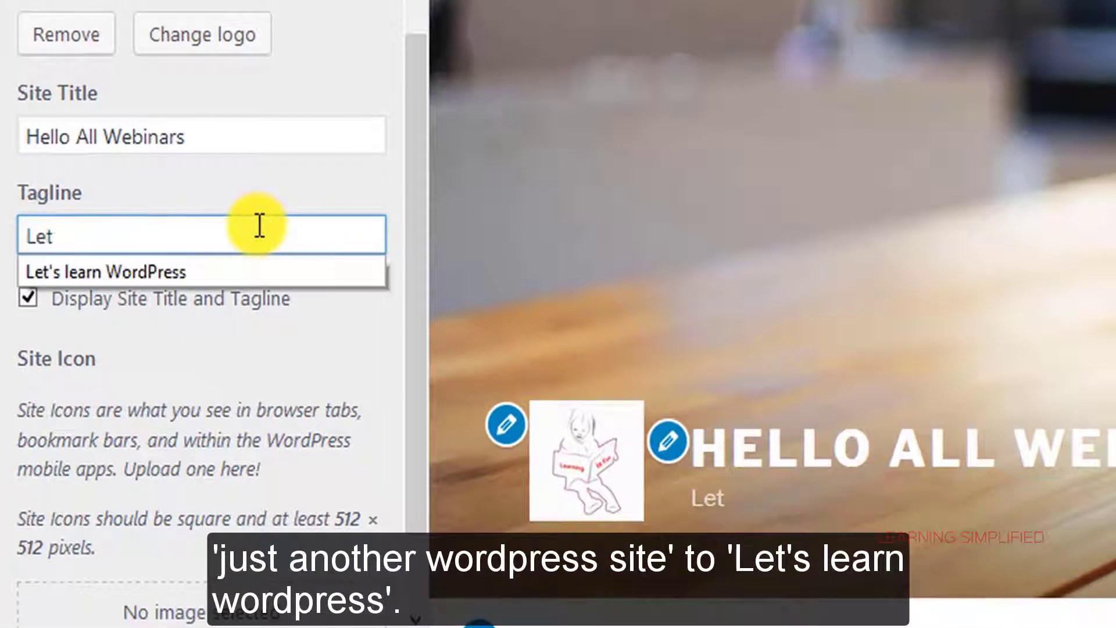
pyautogui.write('s learn')
pyautogui.press('Down')
pyautogui.press('Return')
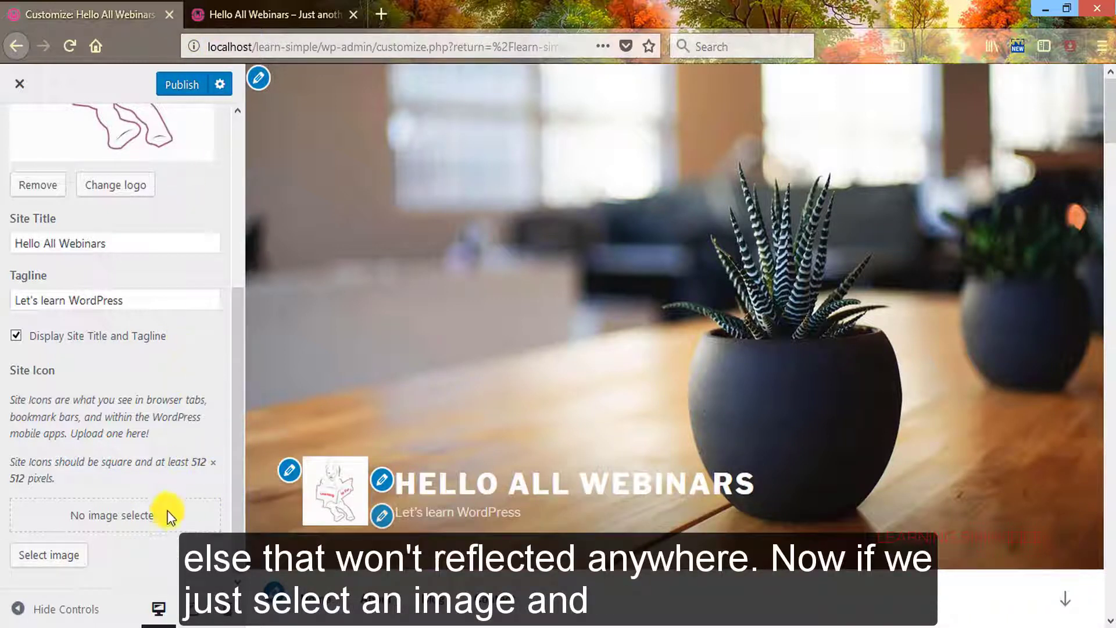
# Choose brand-icon from the media library for Site Icon and crop it.
pyautogui.click(52, 559)
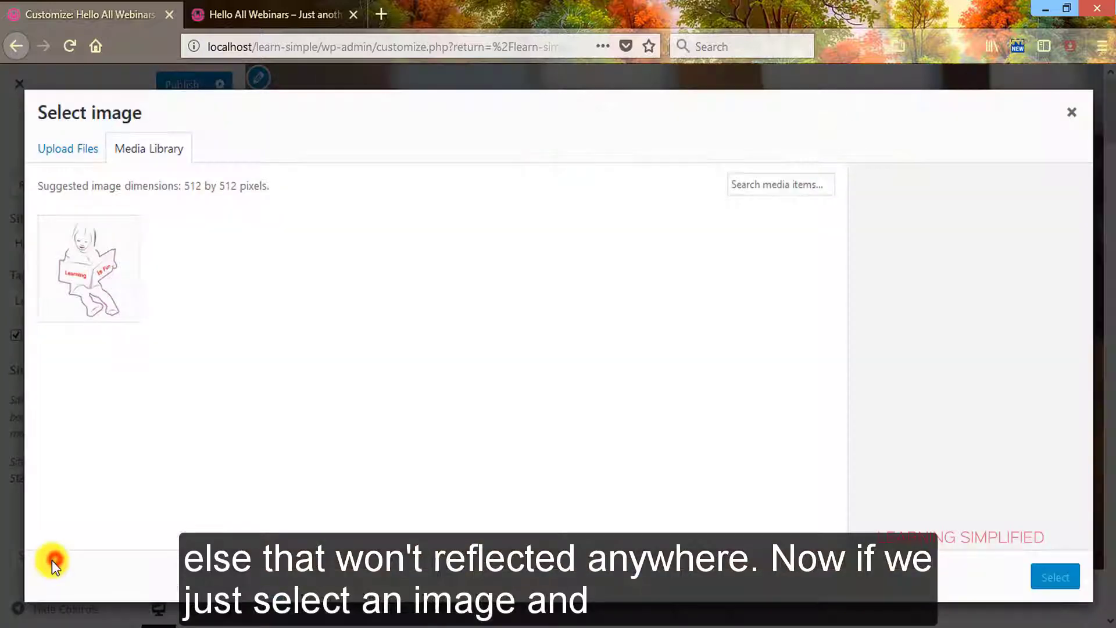
pyautogui.click(98, 267)
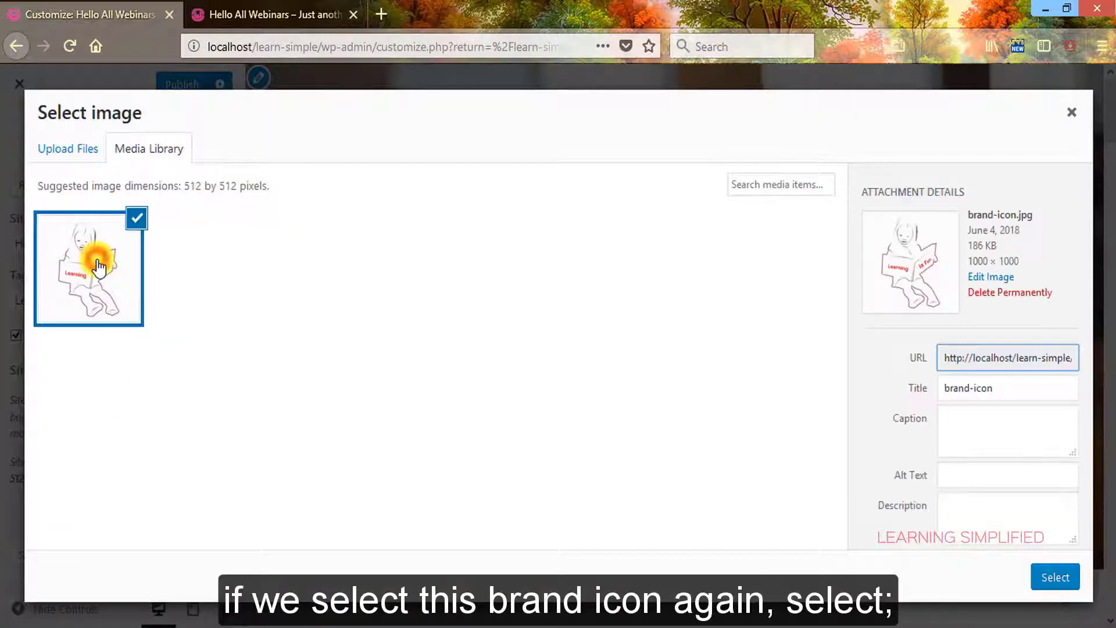
pyautogui.click(1057, 582)
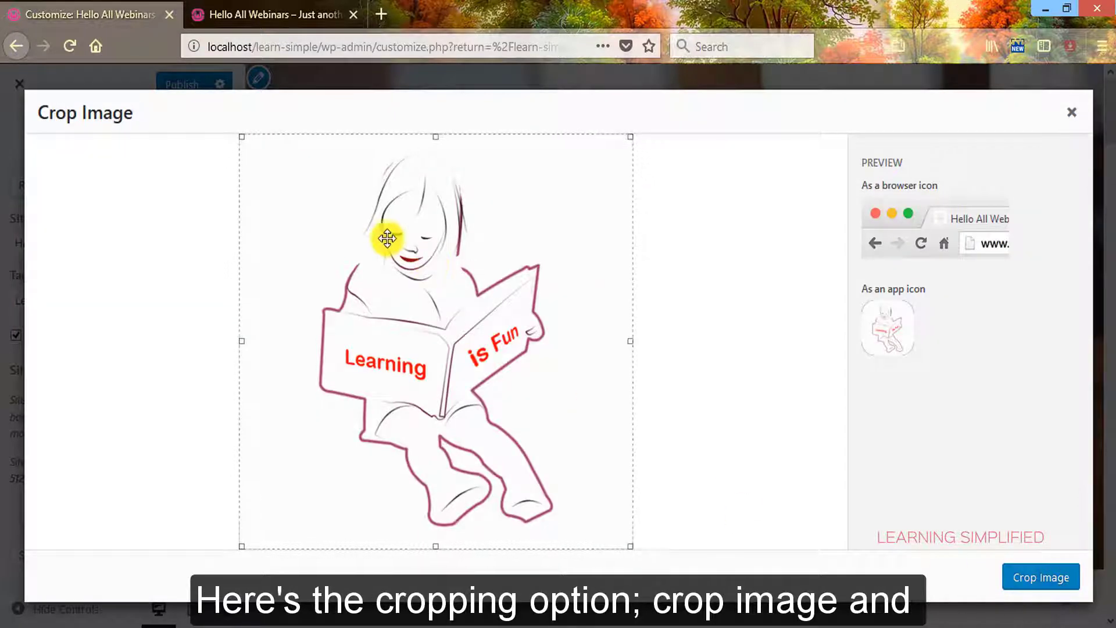
pyautogui.click(1042, 572)
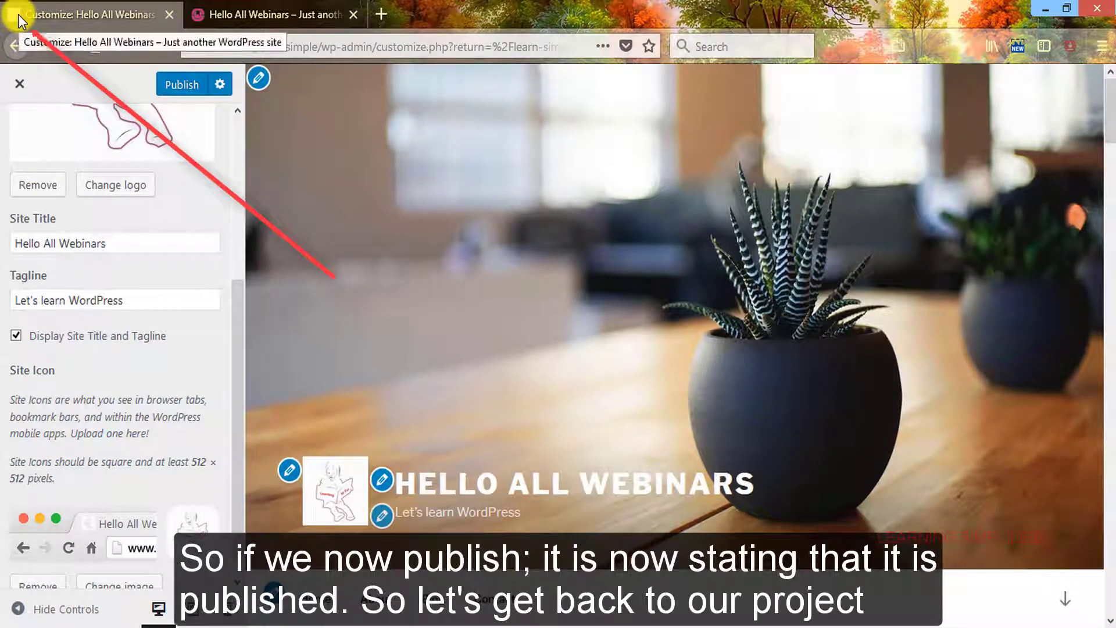
# Publish the changes and reload the live front page to see the logo and tagline.
pyautogui.click(183, 87)
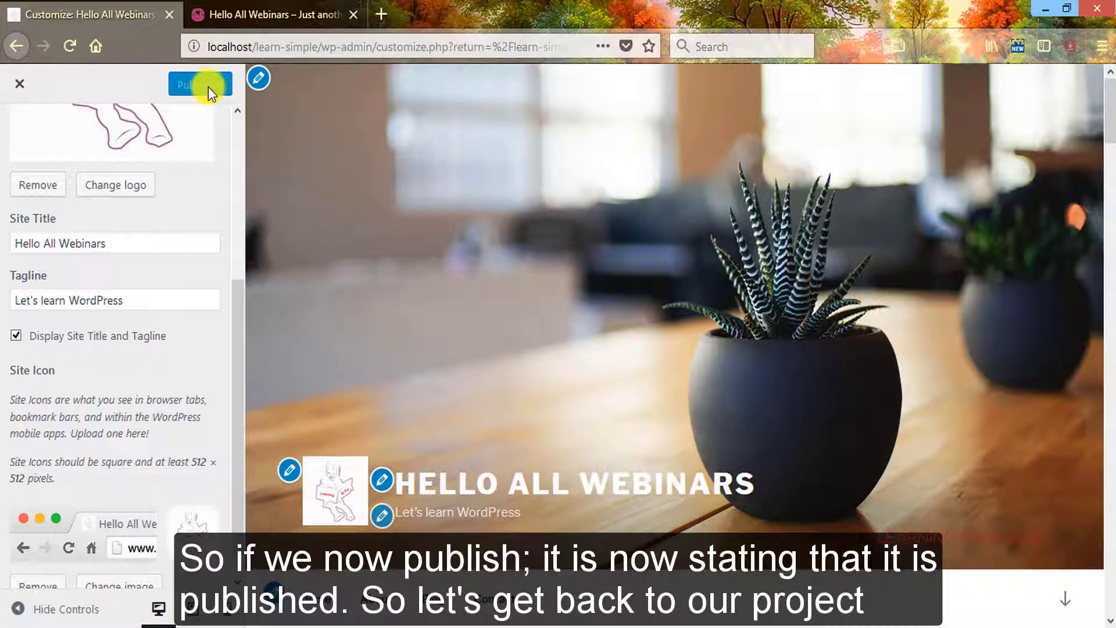
pyautogui.click(248, 15)
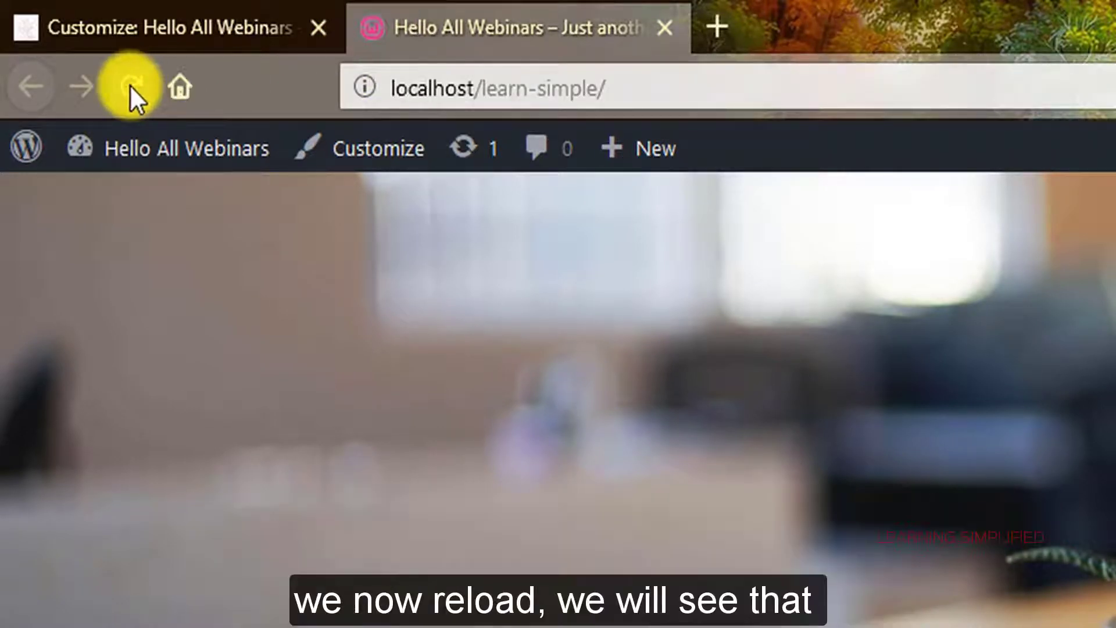
pyautogui.click(130, 85)
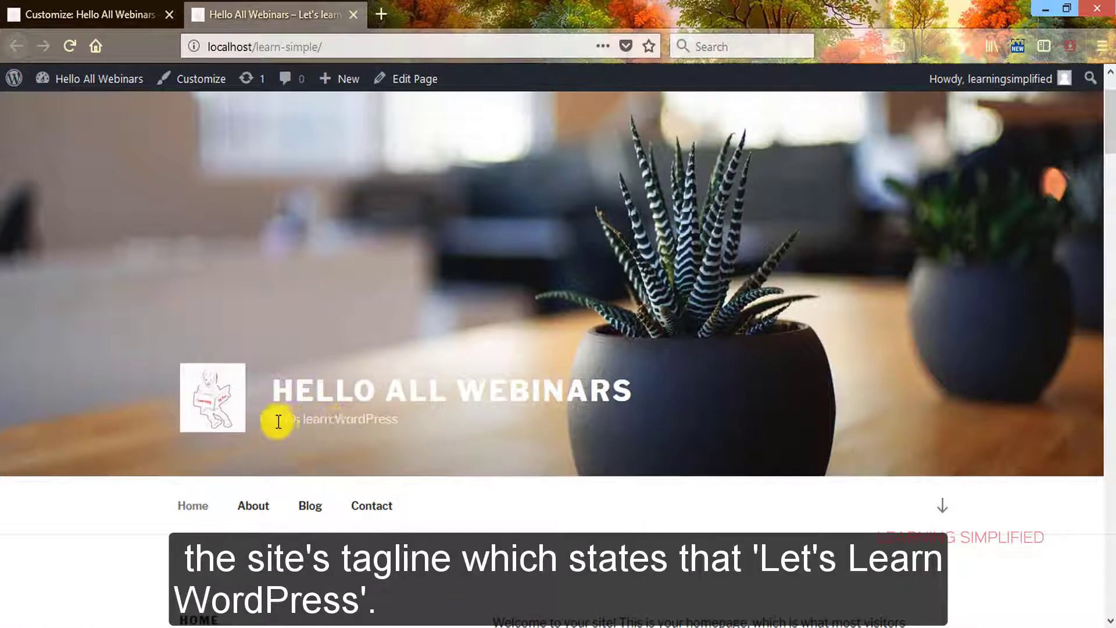
pyautogui.click(102, 14)
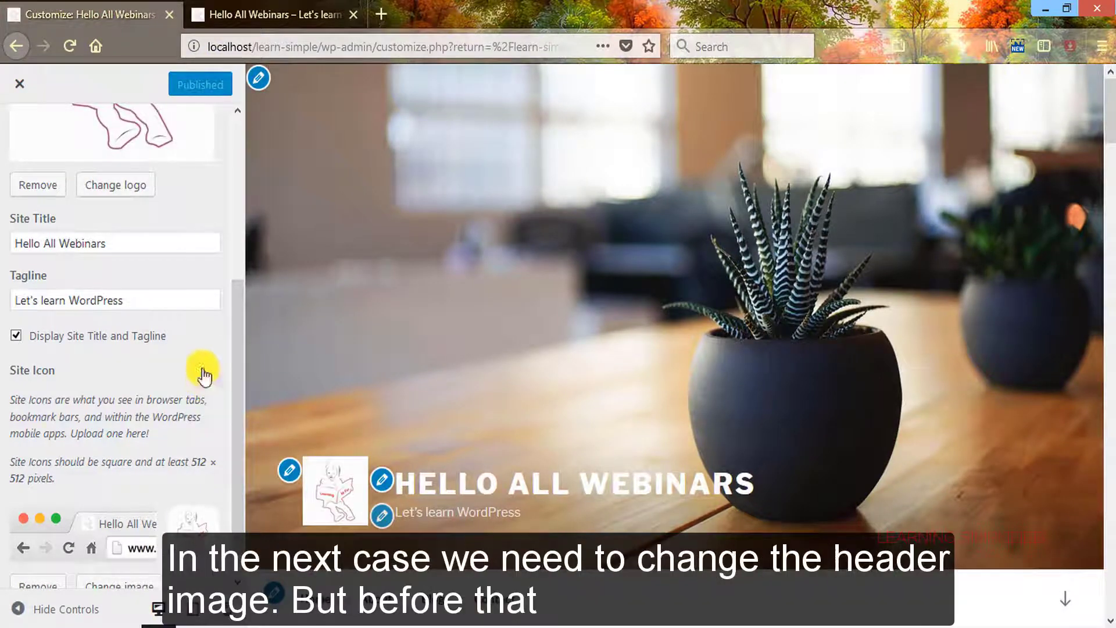
pyautogui.scroll(-1, 199, 361)
pyautogui.scroll(6, 199, 361)
pyautogui.scroll(2, 199, 362)
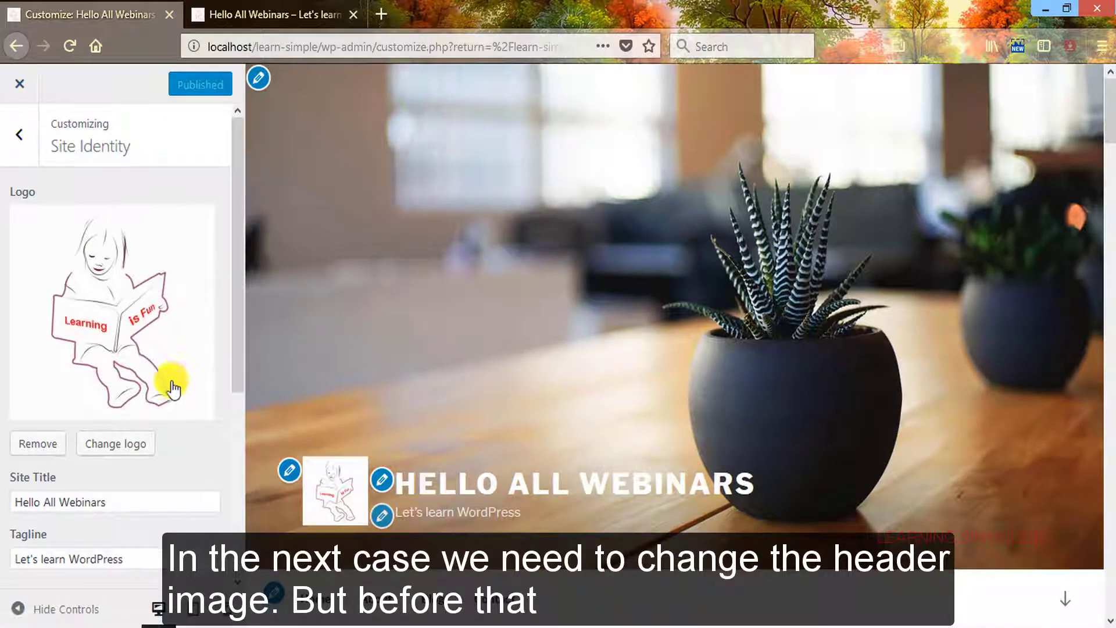
# Check the 2018 uploads subfolders 05 and 06, ending on brand-icon's resized copies in 06.
pyautogui.click(146, 622)
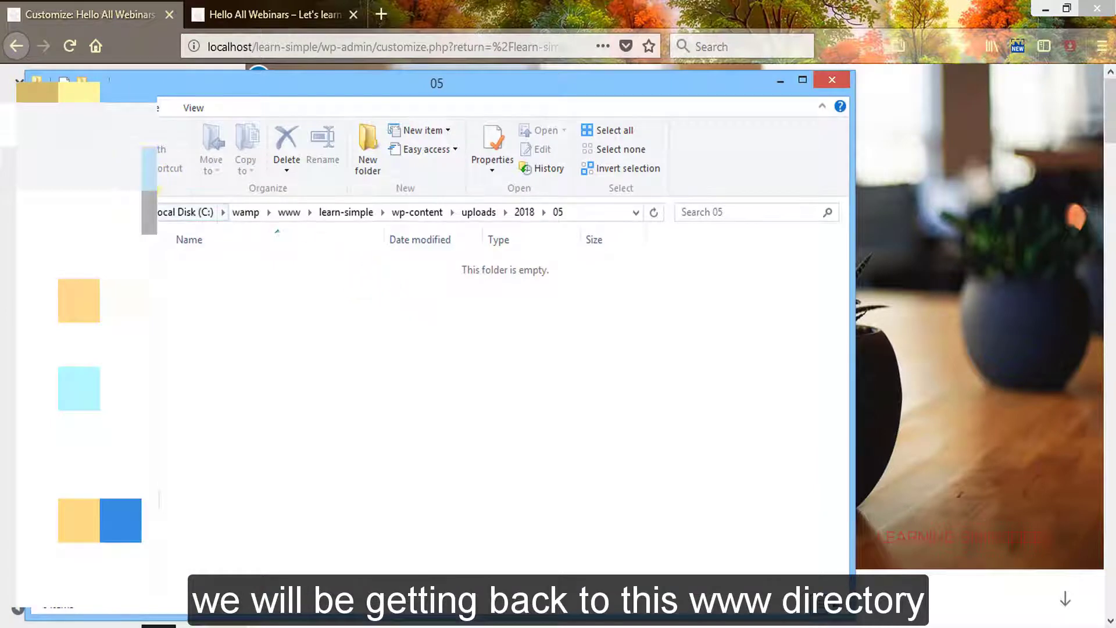
pyautogui.click(37, 209)
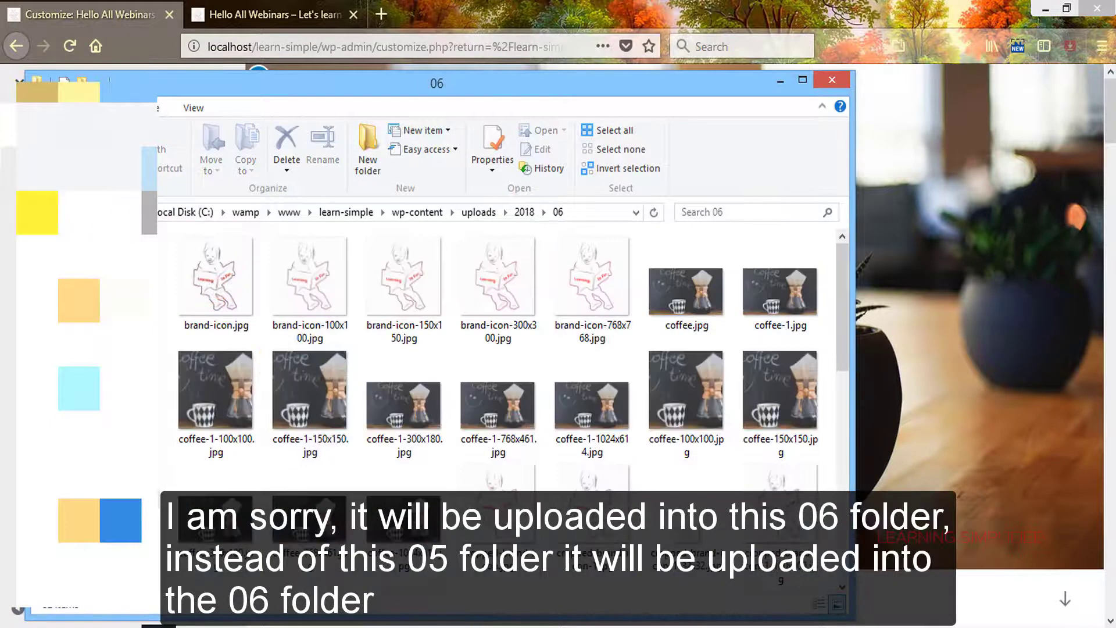
pyautogui.hotkey('alt', 'Up')
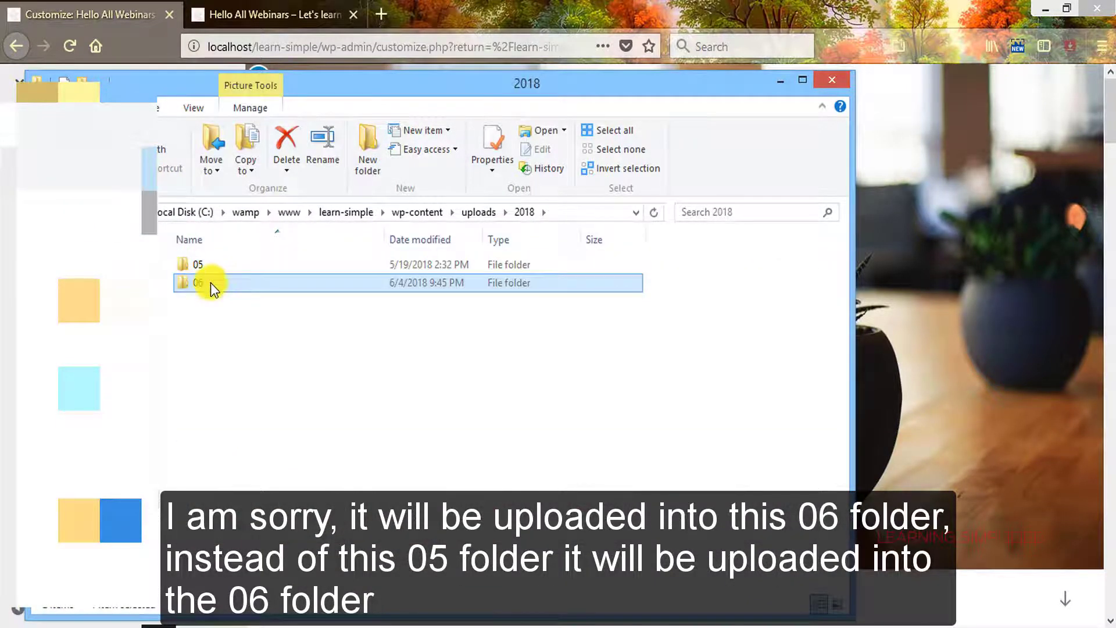
pyautogui.doubleClick(208, 267)
pyautogui.hotkey('alt', 'Up')
pyautogui.doubleClick(102, 279)
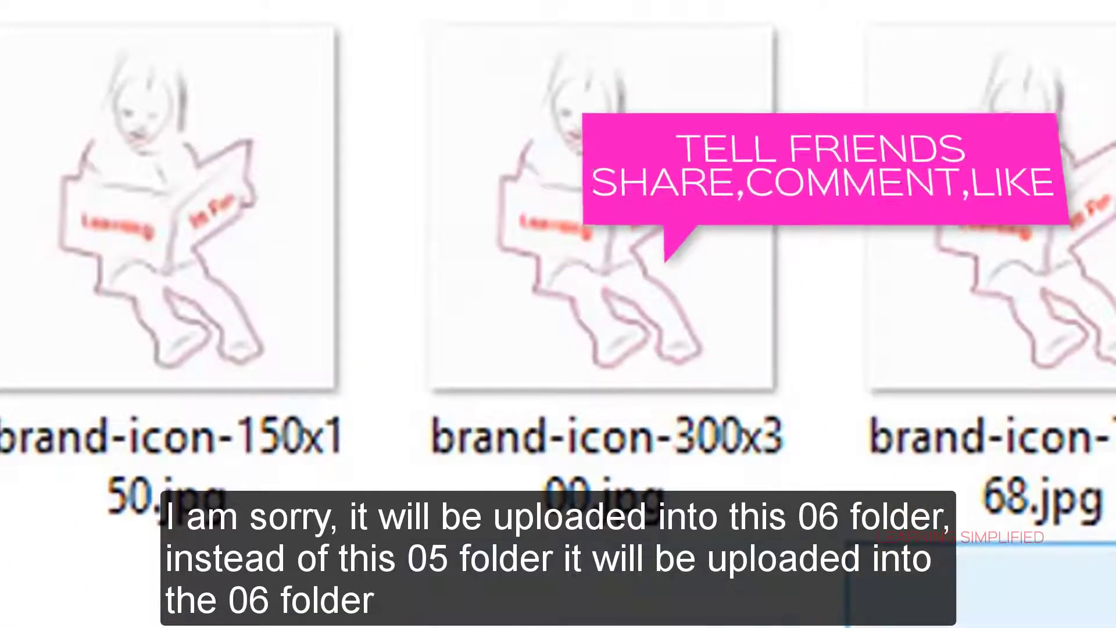